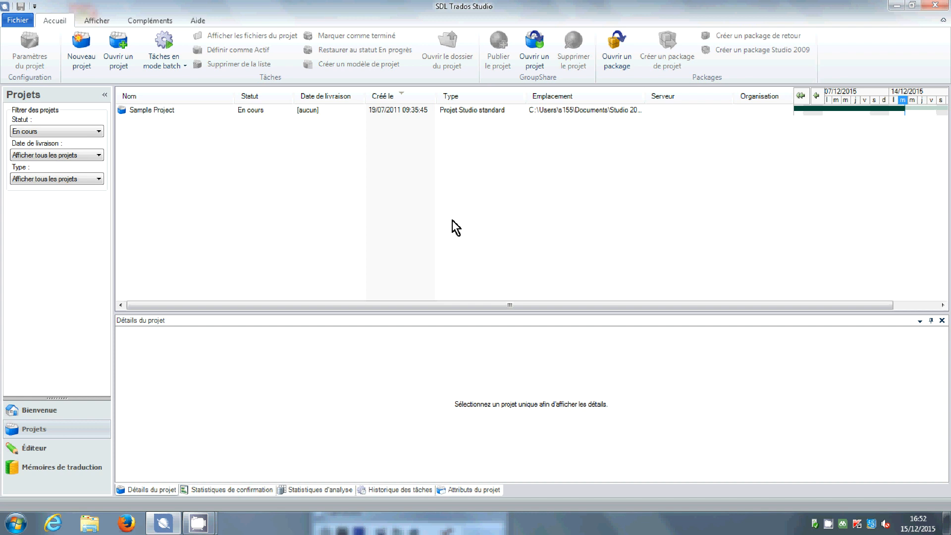
pyautogui.click(18, 20)
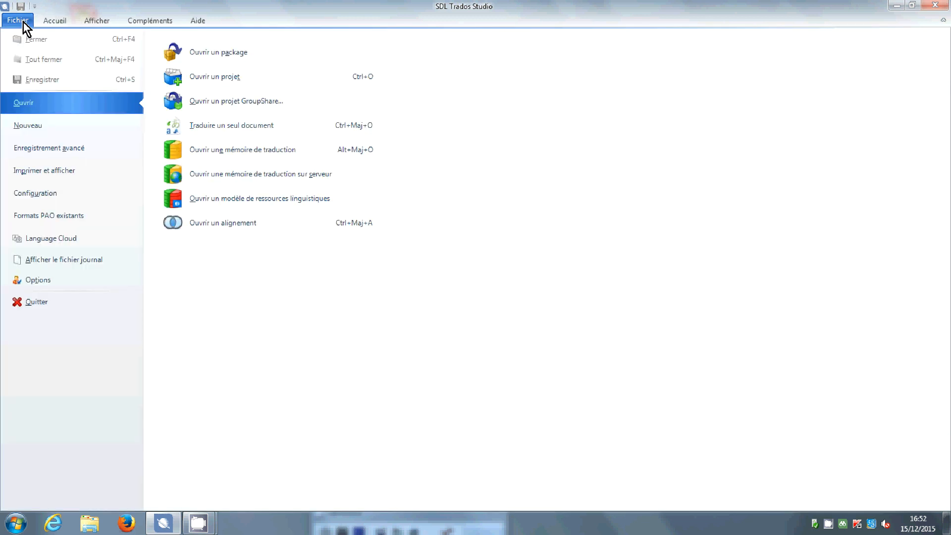
pyautogui.click(26, 125)
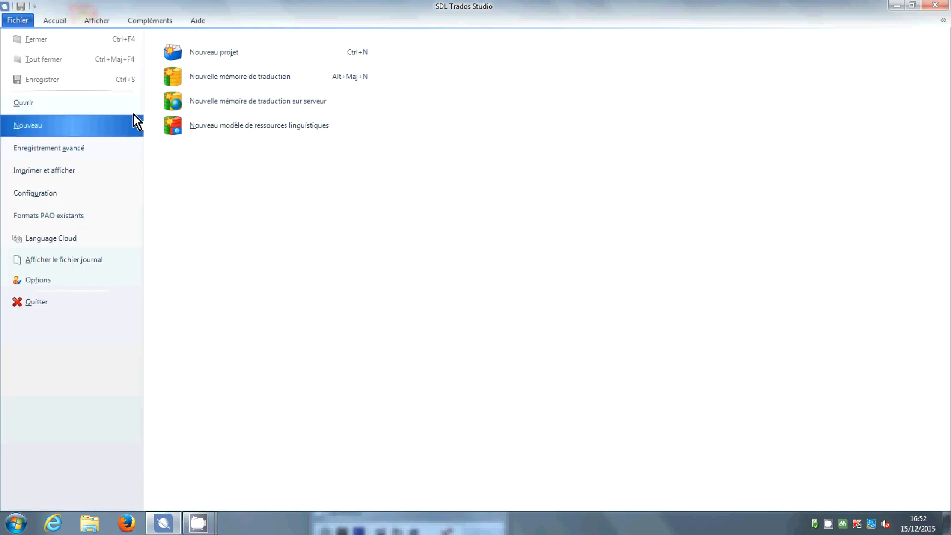
pyautogui.click(213, 58)
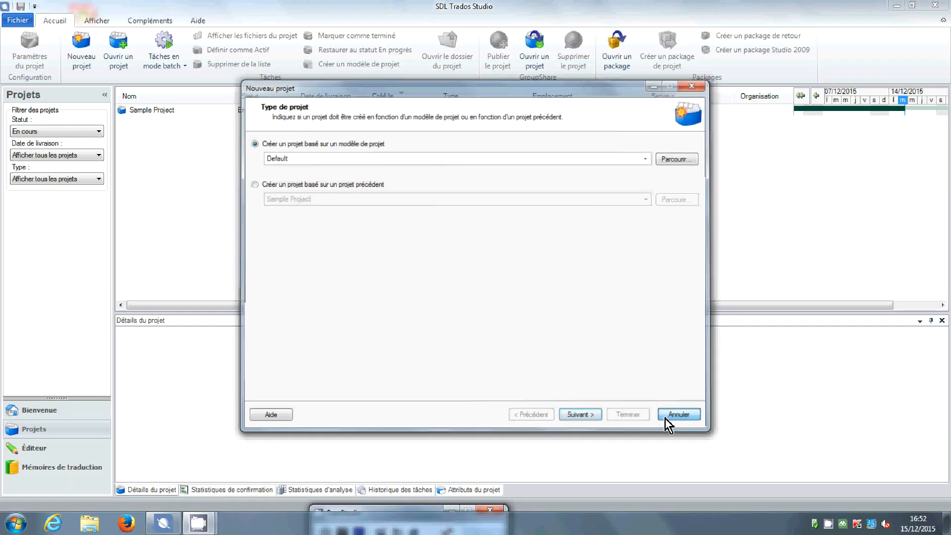
pyautogui.click(665, 418)
# - Start a new project from the welcome page, based on the Default project template
pyautogui.click(79, 419)
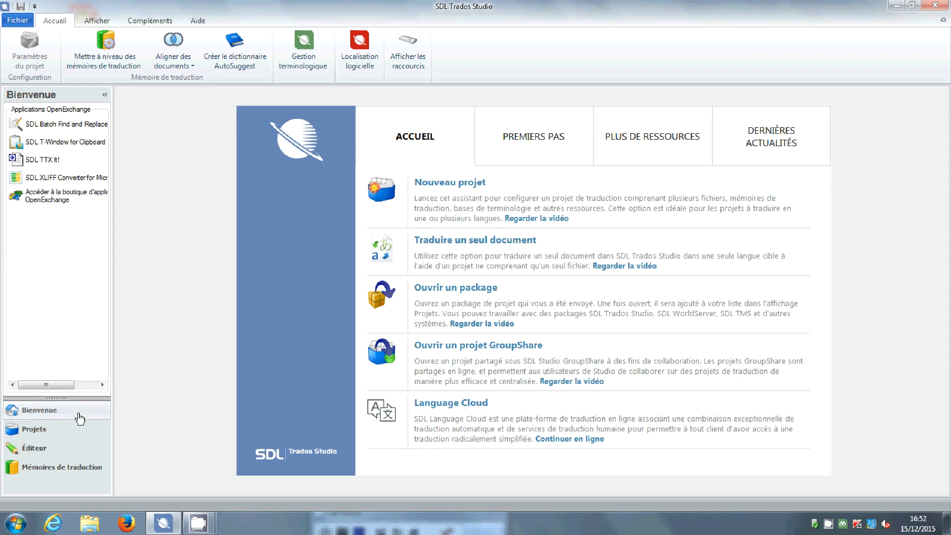
pyautogui.click(446, 186)
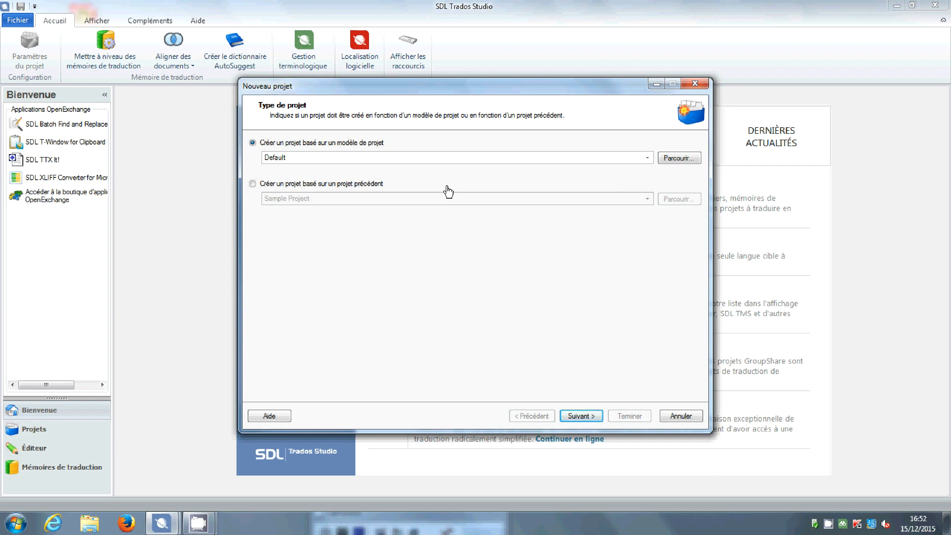
pyautogui.click(389, 144)
pyautogui.click(389, 187)
pyautogui.click(386, 142)
pyautogui.click(570, 414)
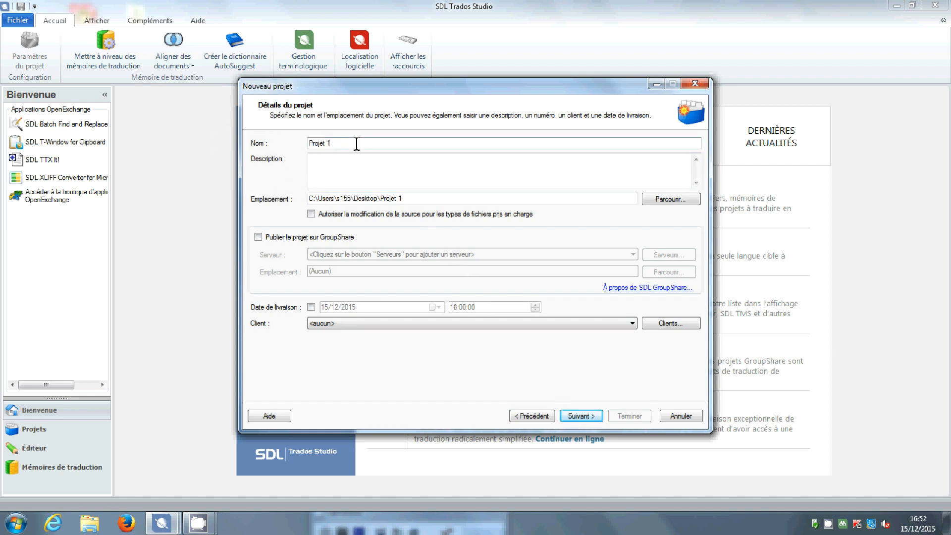
# - Name the project "Projet 1 trados 4" and set its location to the desktop folder "Nouveau dossier pour Trados"
pyautogui.write('trados 4')
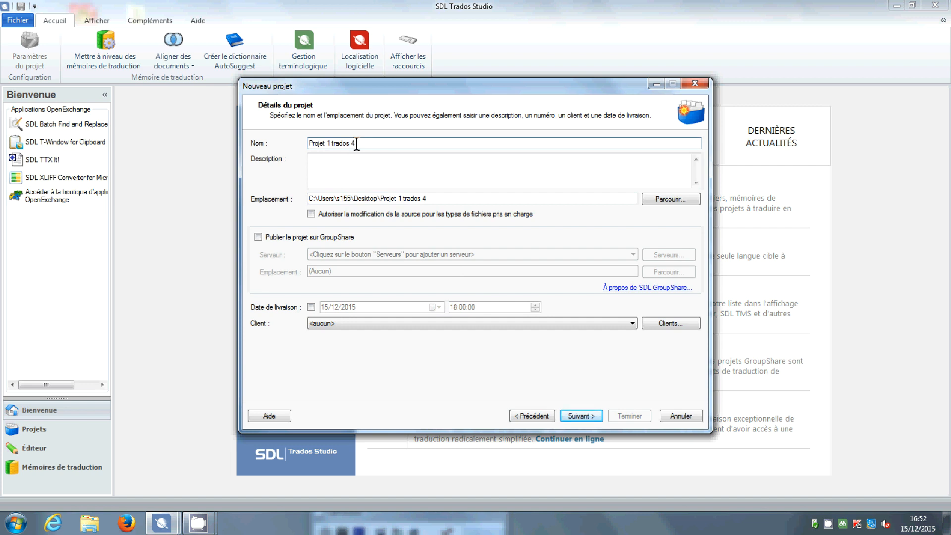
pyautogui.click(356, 164)
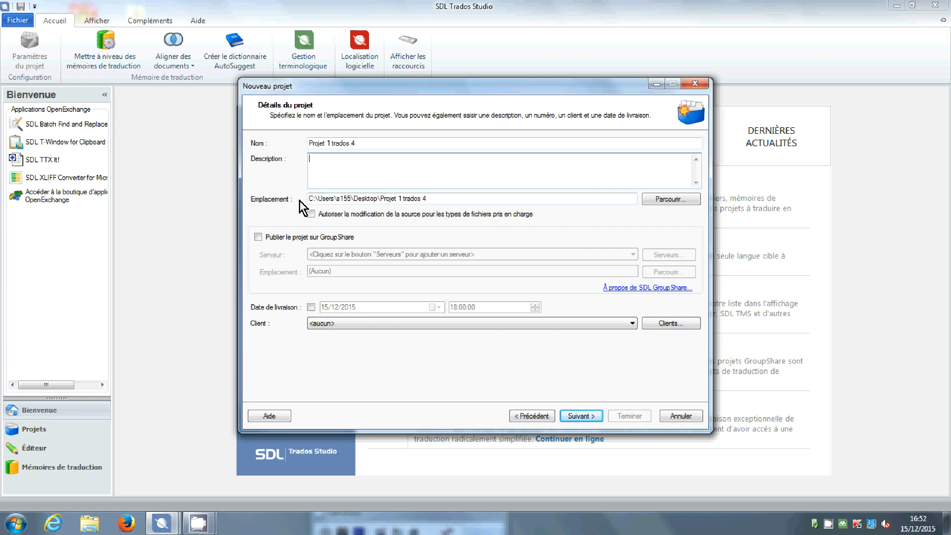
pyautogui.click(667, 201)
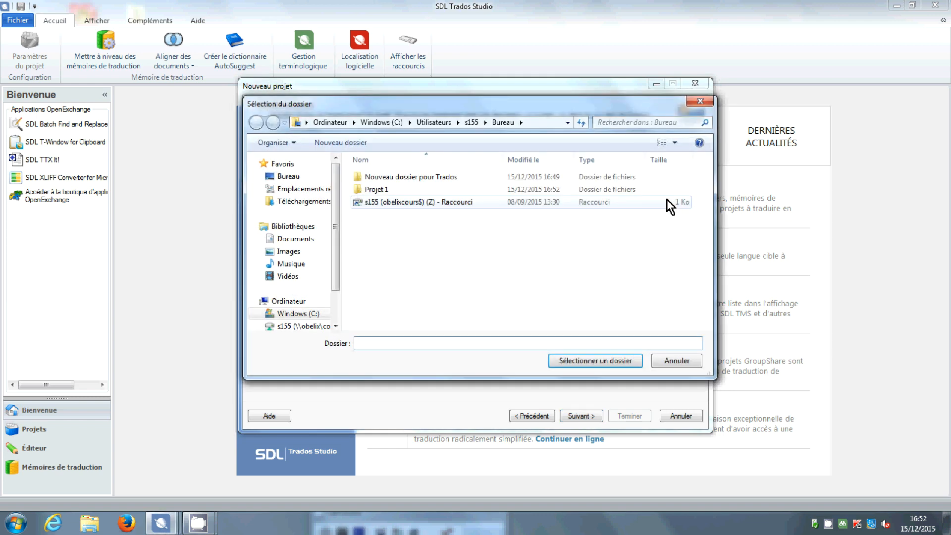
pyautogui.click(419, 179)
pyautogui.click(567, 361)
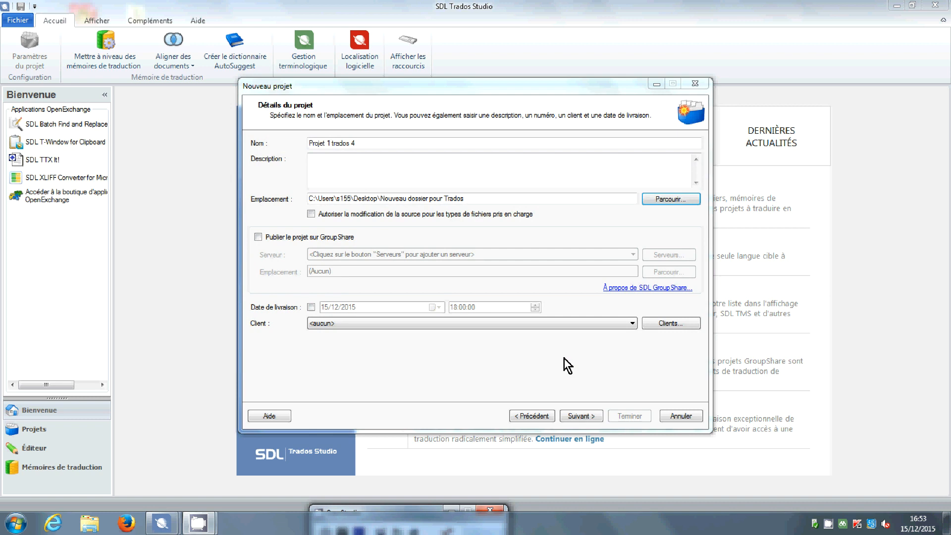
pyautogui.press('ctrl')
# - Add a client named client5 to the client list, filling in the client's e-mail address
pyautogui.click(667, 323)
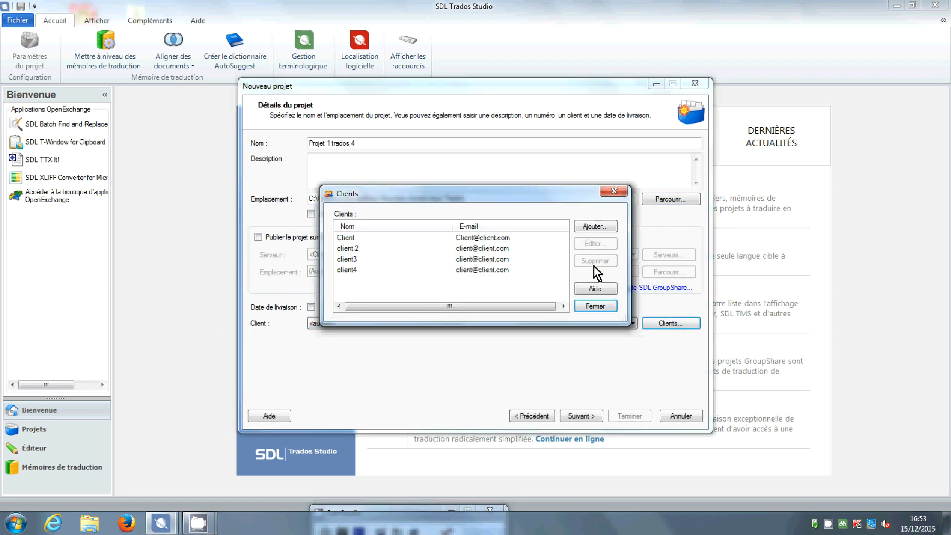
pyautogui.click(587, 226)
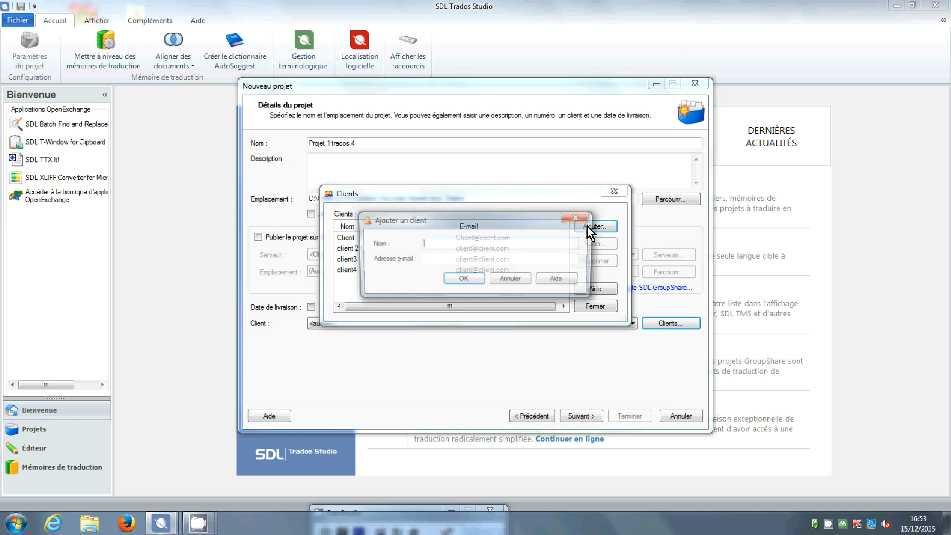
pyautogui.write('client')
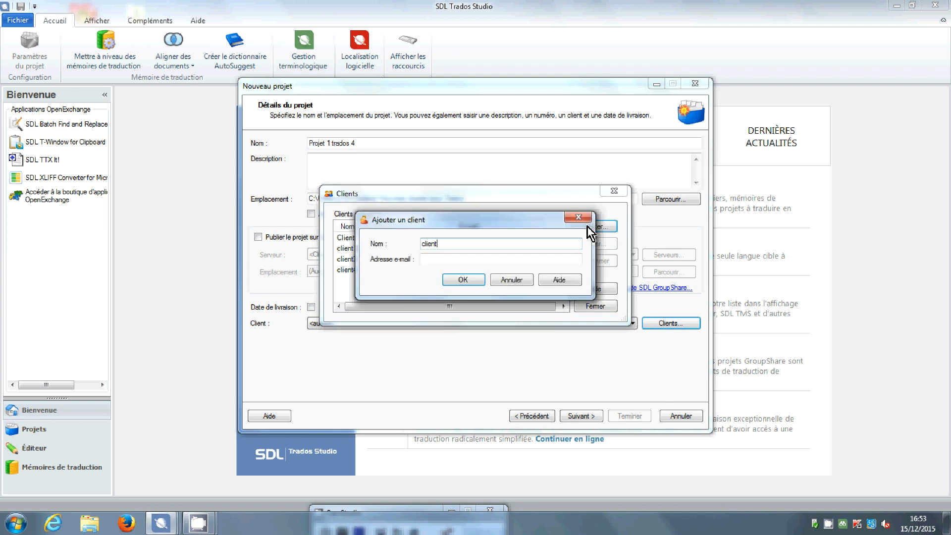
pyautogui.write('5')
pyautogui.press('Tab')
pyautogui.write('client@cl')
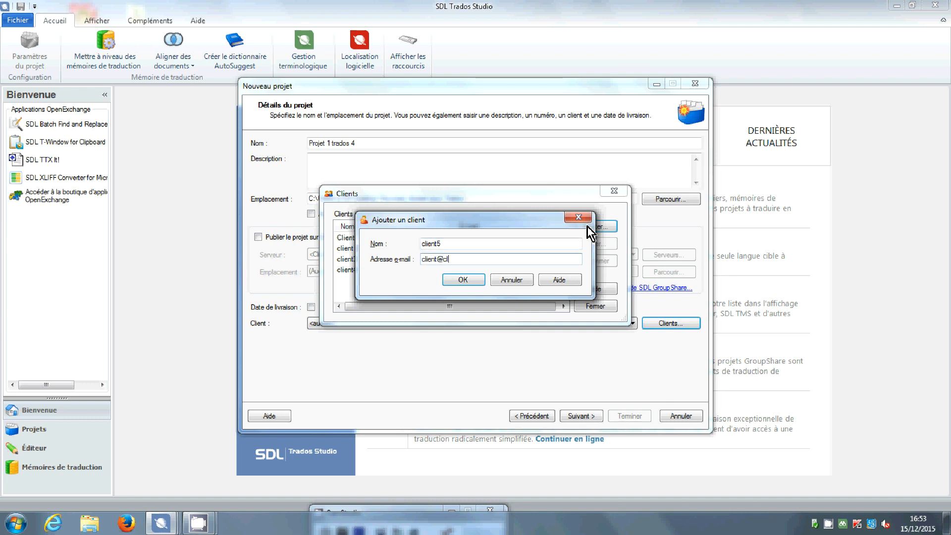
pyautogui.write('ient.com')
pyautogui.click(463, 280)
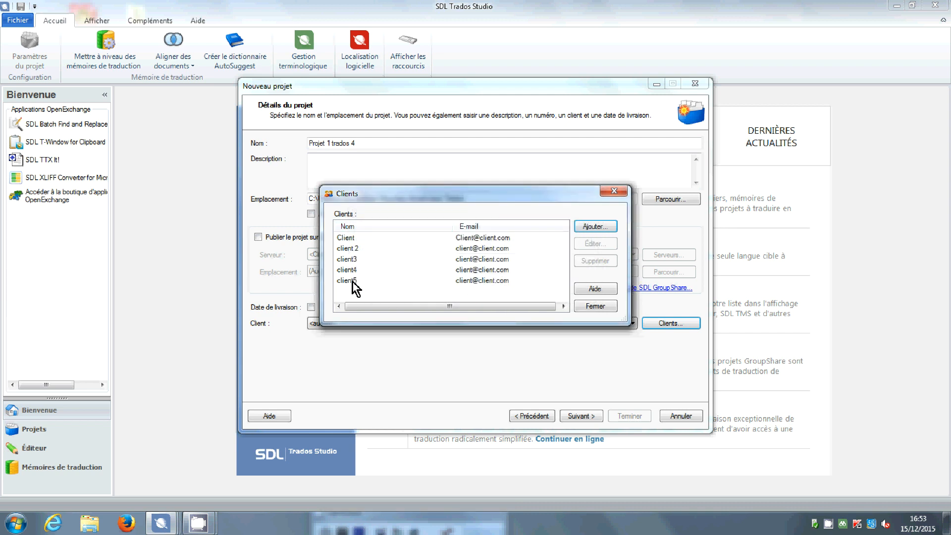
pyautogui.click(582, 306)
# - Assign client5 as the project's client and continue to the project languages
pyautogui.click(610, 325)
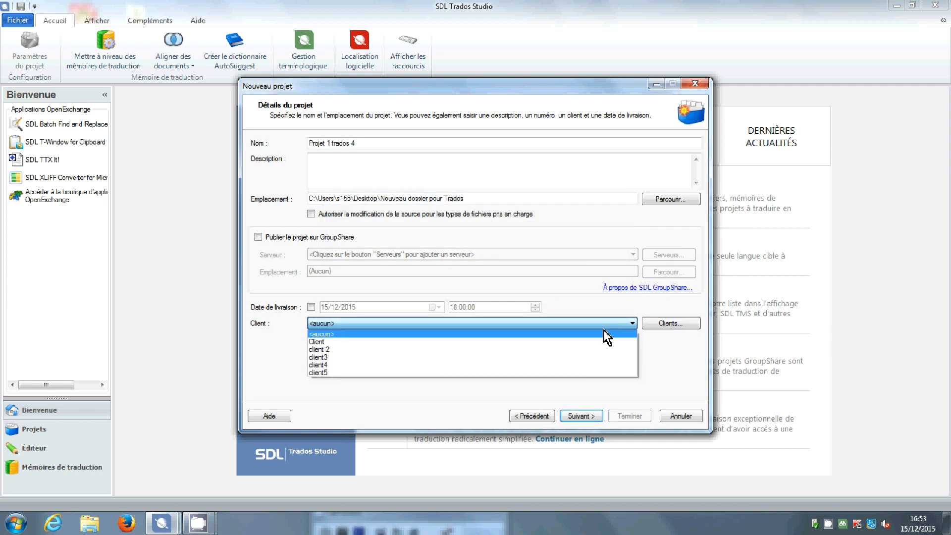
pyautogui.click(566, 372)
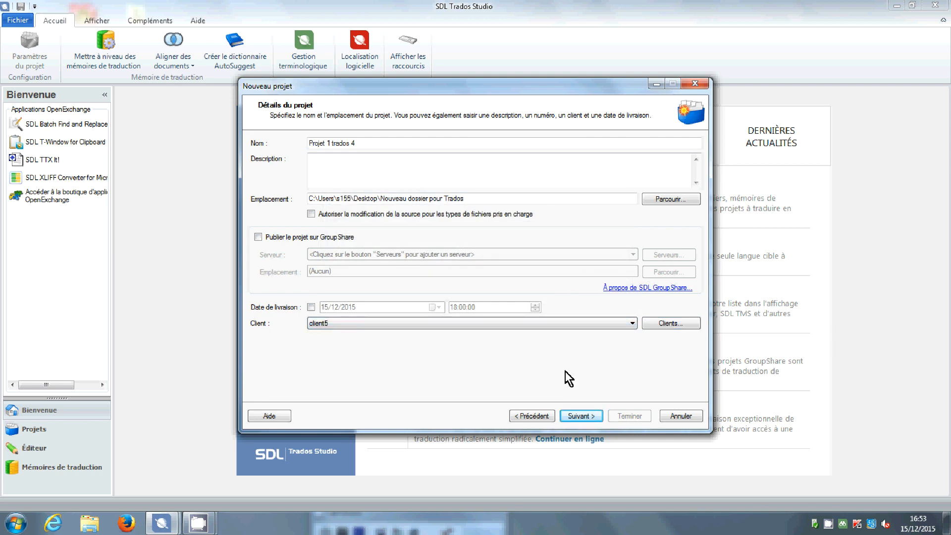
pyautogui.click(586, 420)
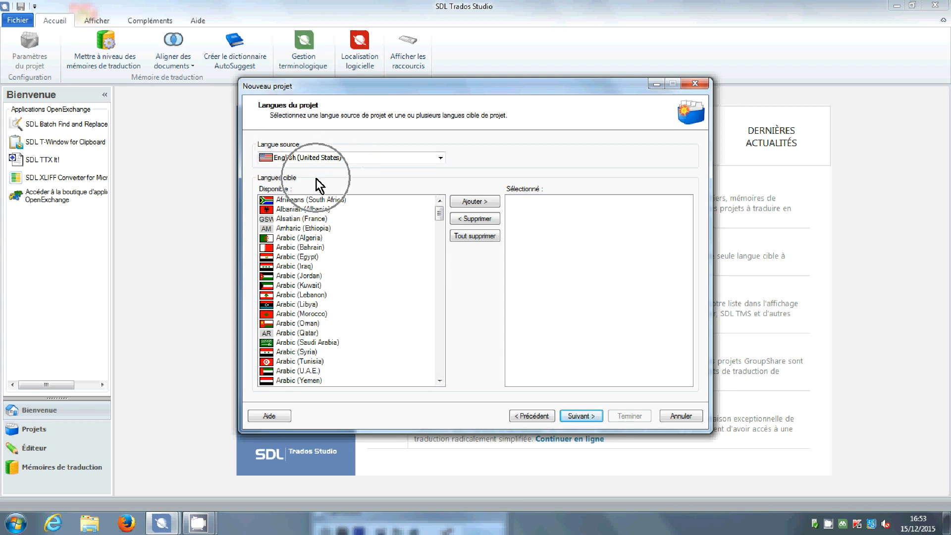
# - Keep English (United States) as the source language, add French (France) as the target language, and continue to the project files
pyautogui.click(432, 158)
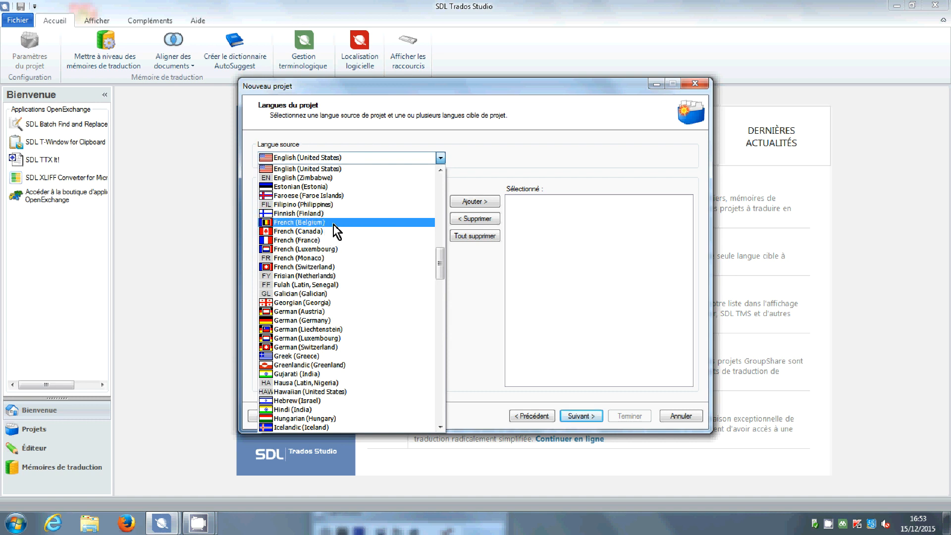
pyautogui.click(468, 180)
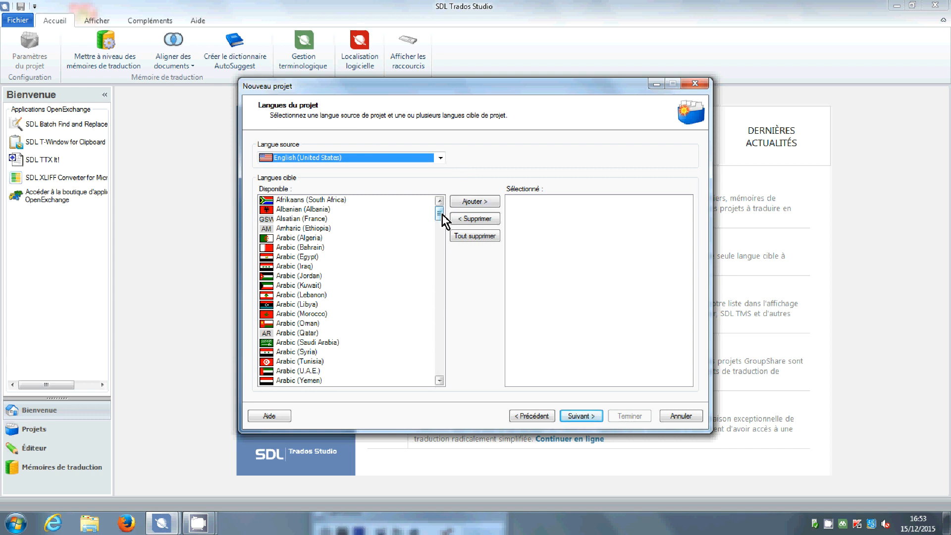
pyautogui.moveTo(442, 214); pyautogui.dragTo(436, 268)
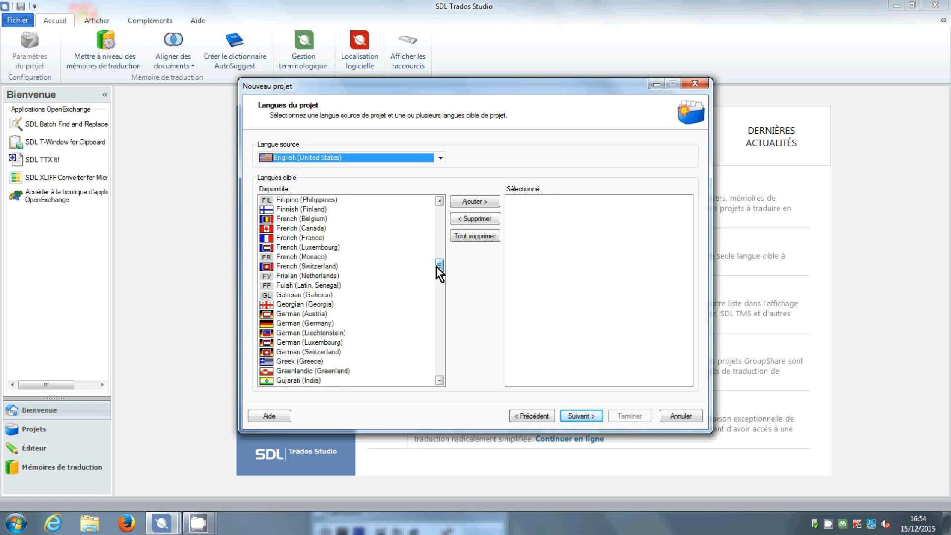
pyautogui.click(304, 239)
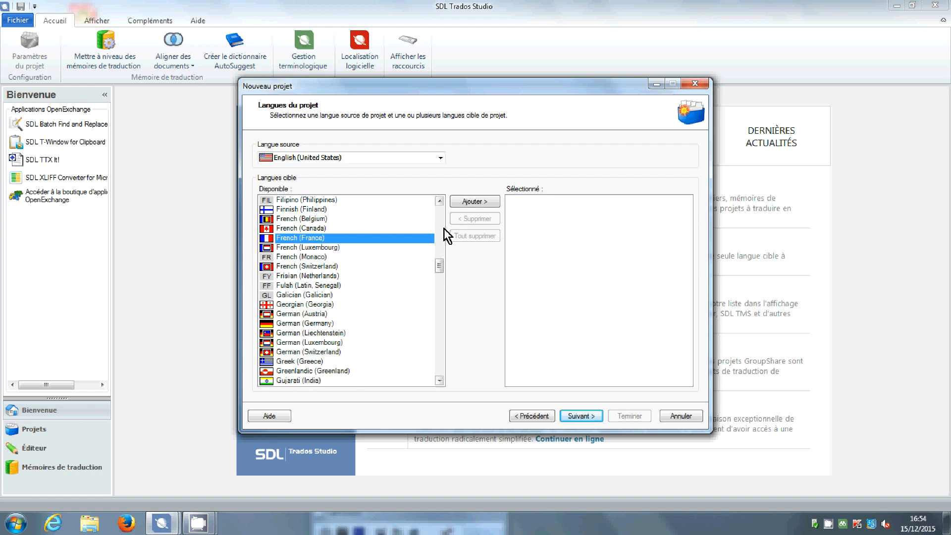
pyautogui.click(472, 206)
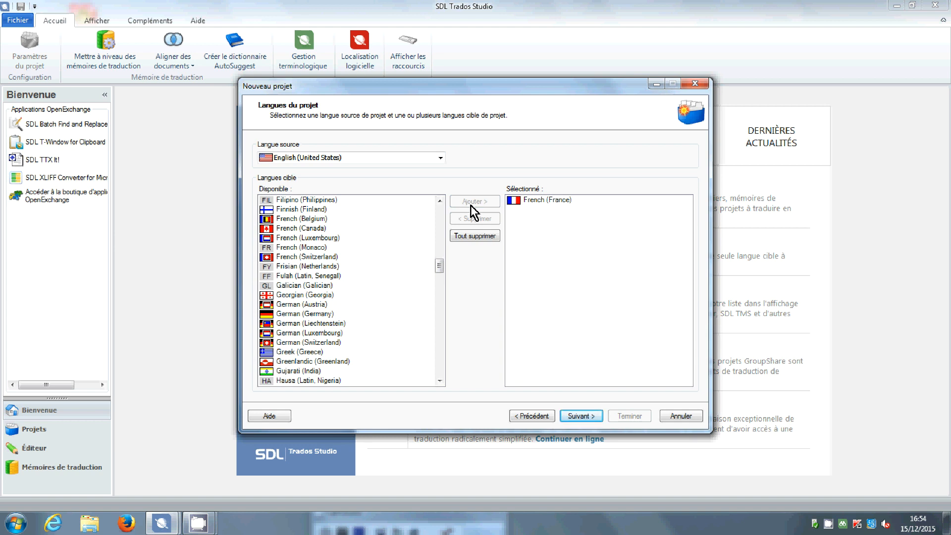
pyautogui.click(522, 202)
pyautogui.click(497, 216)
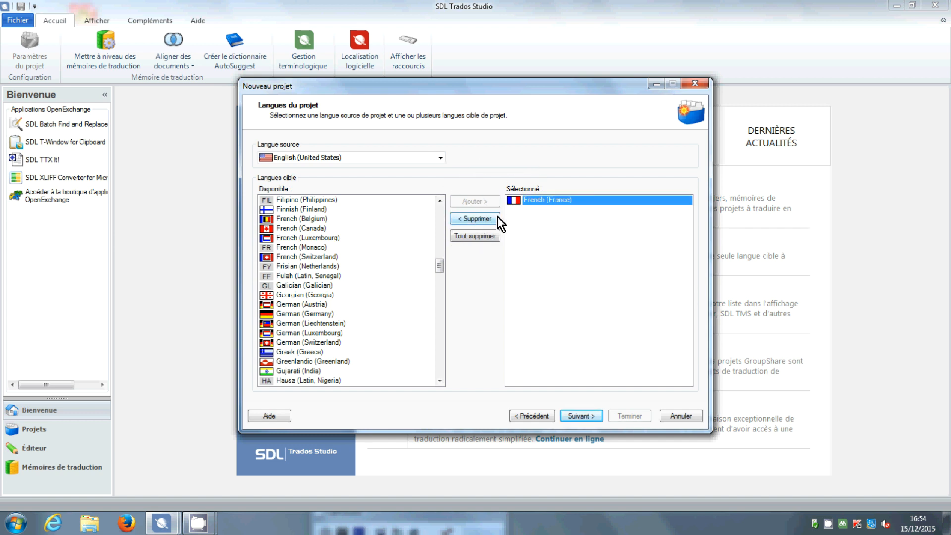
pyautogui.click(588, 414)
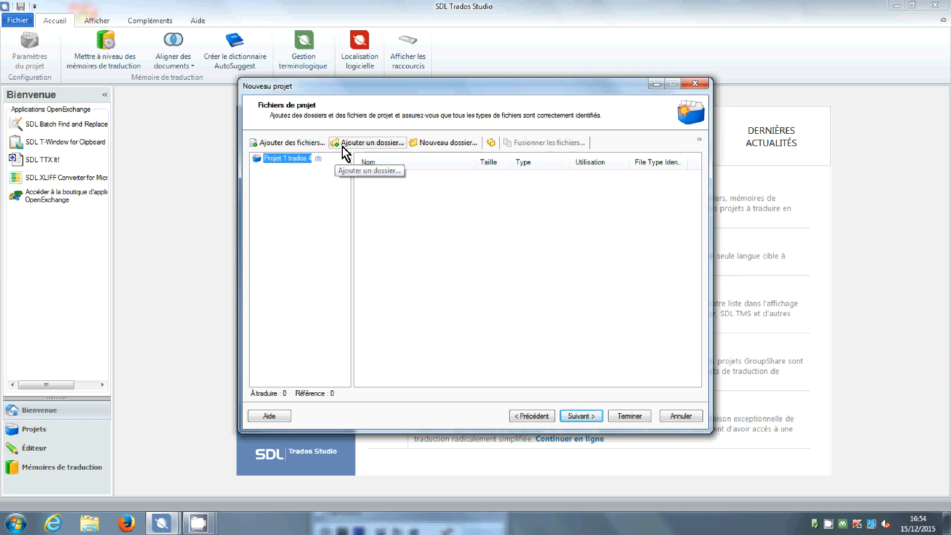
# - Add both Fairy Tale Word documents from the desktop as project files and continue to the translation memory settings
pyautogui.click(313, 145)
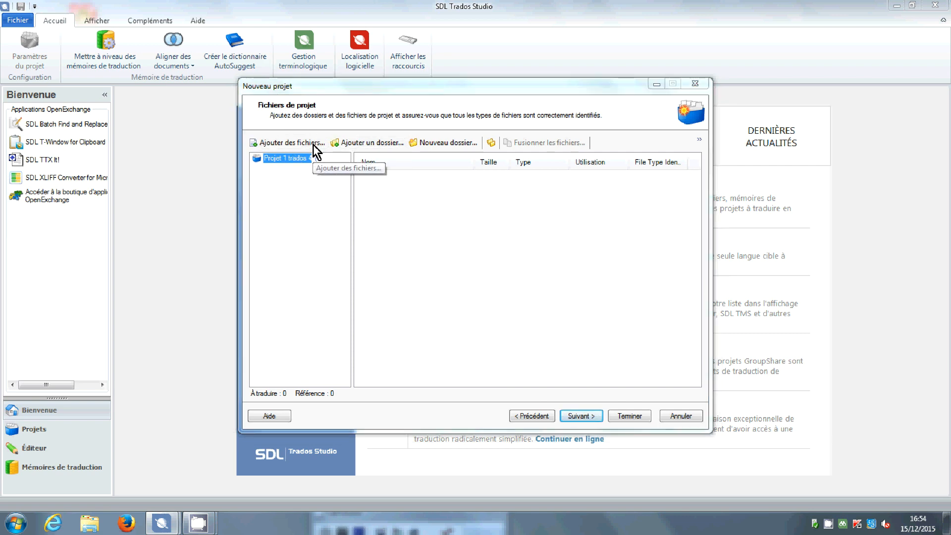
pyautogui.click(369, 189)
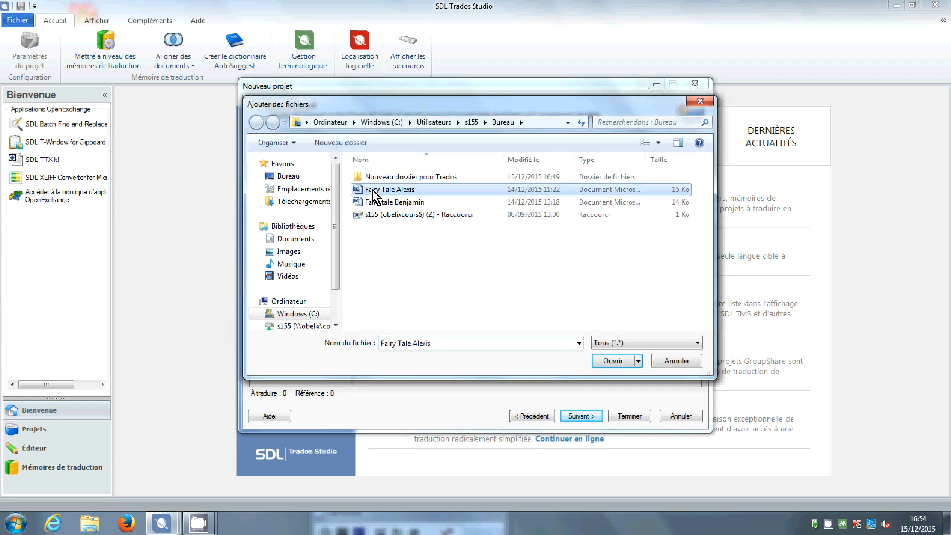
pyautogui.keyDown('ctrl'); pyautogui.click(384, 203); pyautogui.keyUp('ctrl')
pyautogui.click(608, 361)
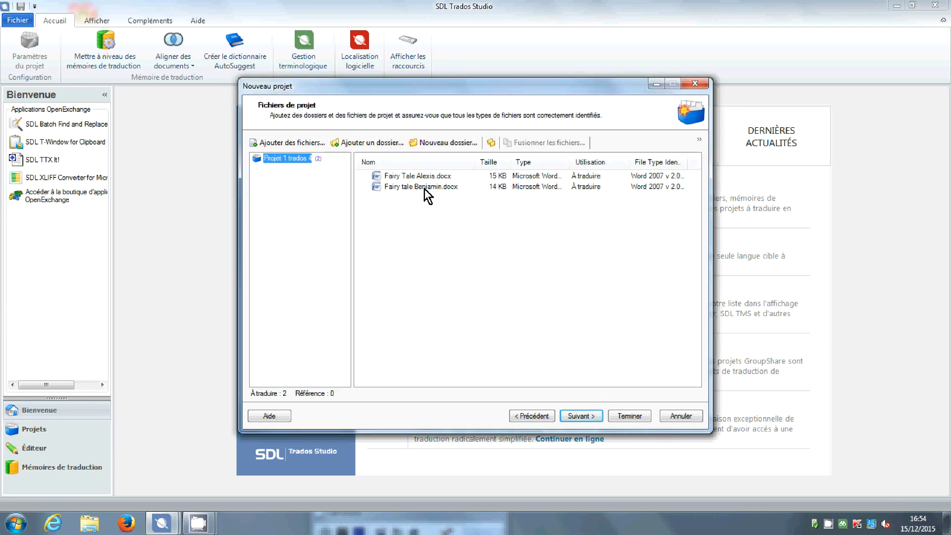
pyautogui.click(583, 416)
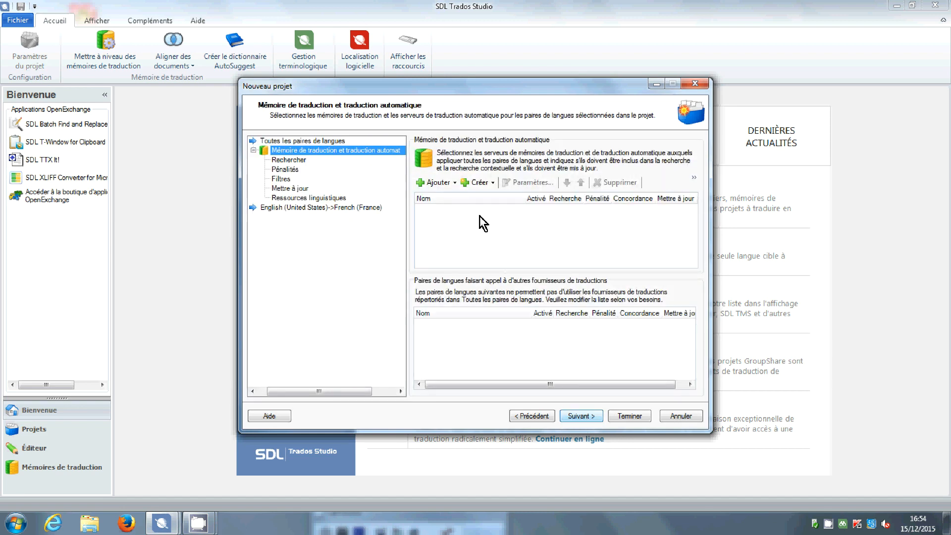
# - Continue through the translation memory, termbase and PerfectMatch settings without adding any resources
pyautogui.click(452, 184)
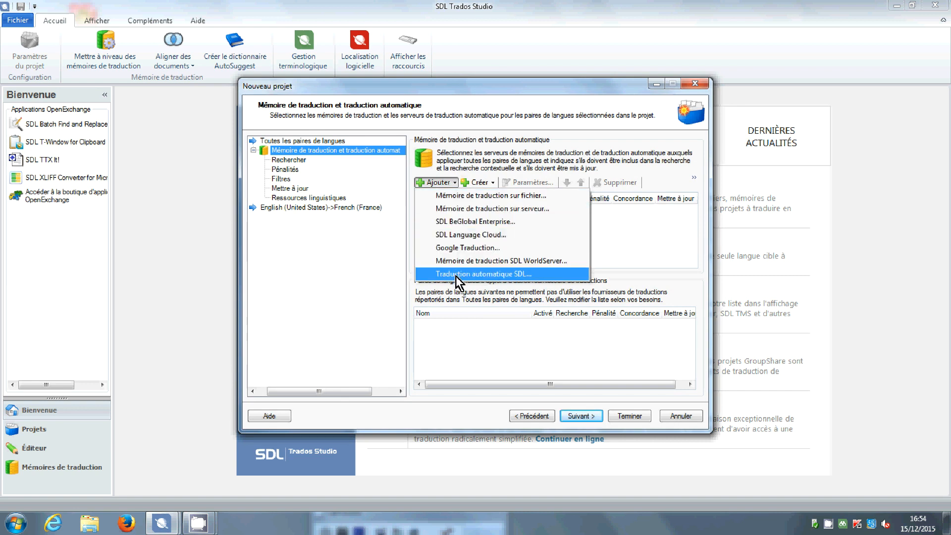
pyautogui.click(463, 290)
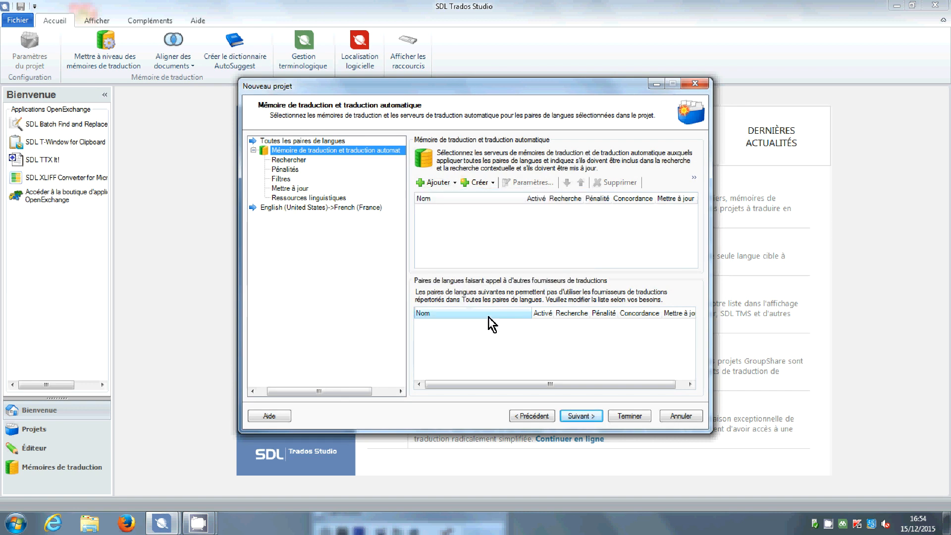
pyautogui.click(580, 416)
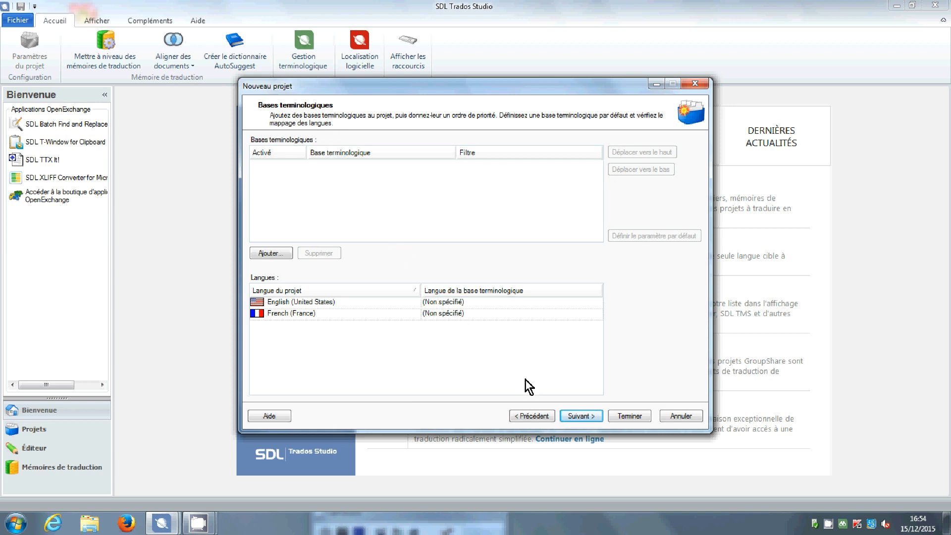
pyautogui.click(581, 416)
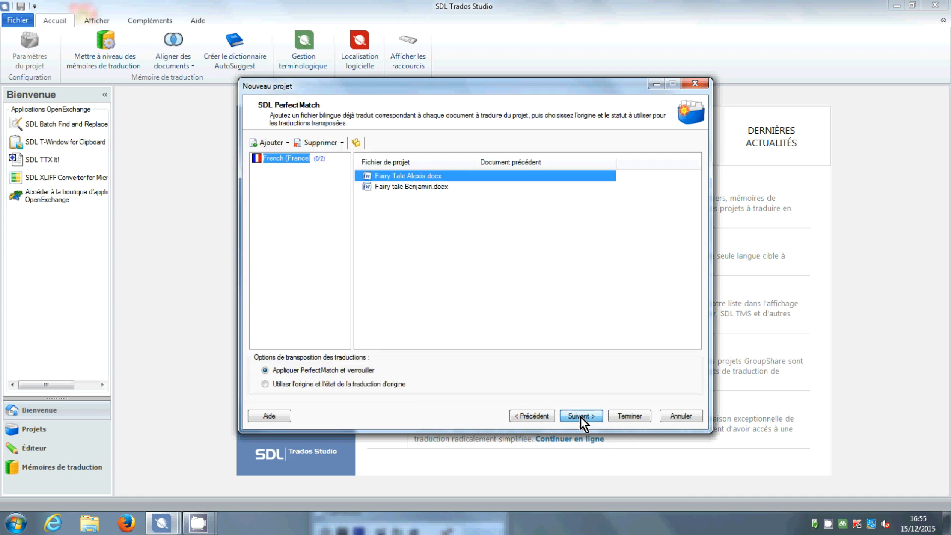
pyautogui.click(308, 109)
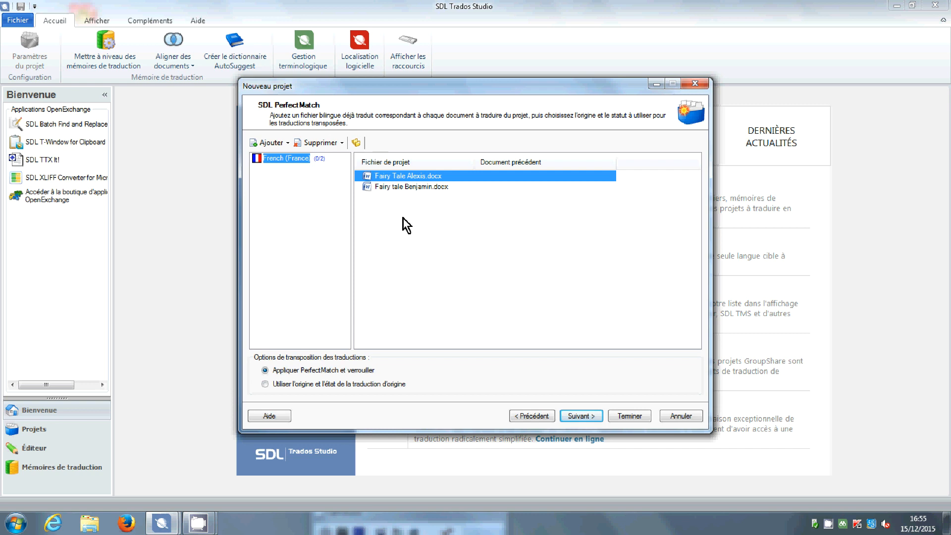
pyautogui.click(590, 420)
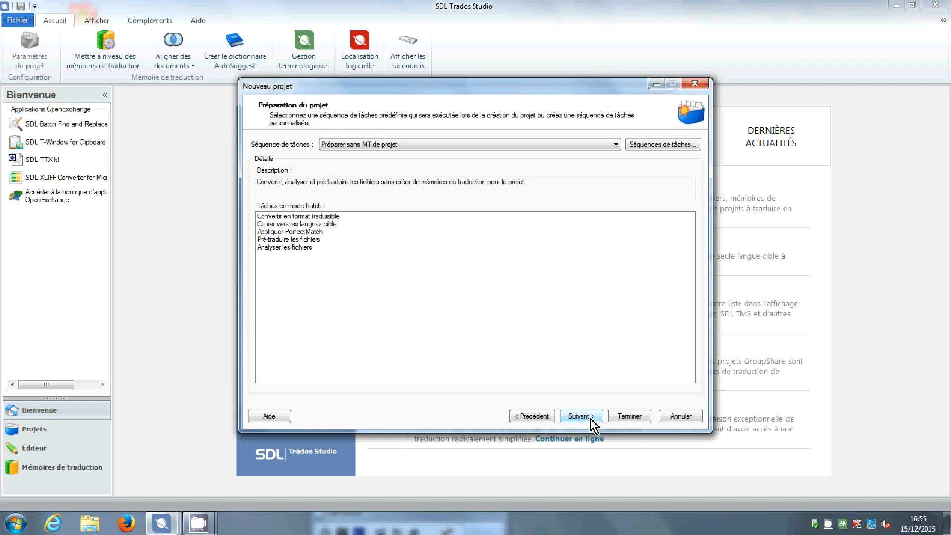
# - Create the project with the "Préparer sans MT de projet" task sequence and unchanged batch processing settings, and close the wizard
pyautogui.click(591, 418)
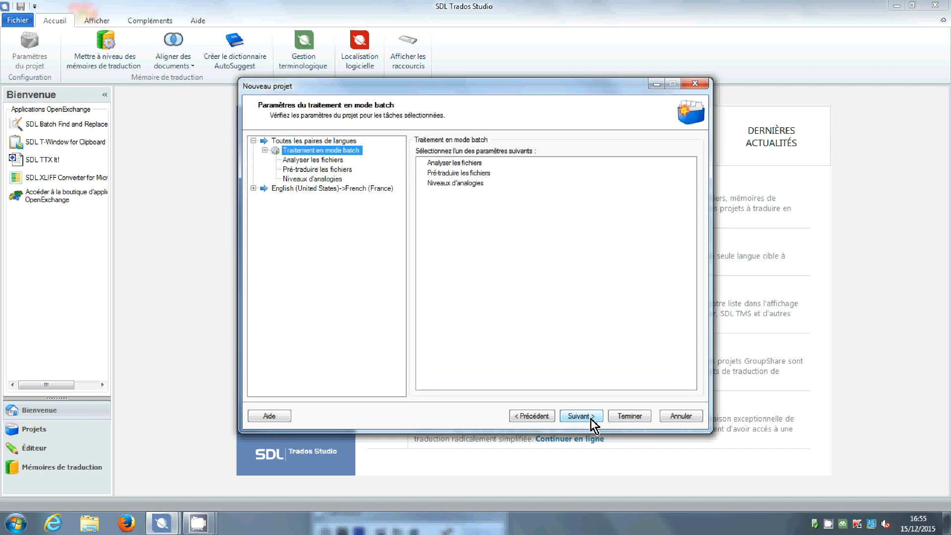
pyautogui.click(591, 420)
pyautogui.click(620, 417)
pyautogui.click(331, 168)
pyautogui.click(620, 416)
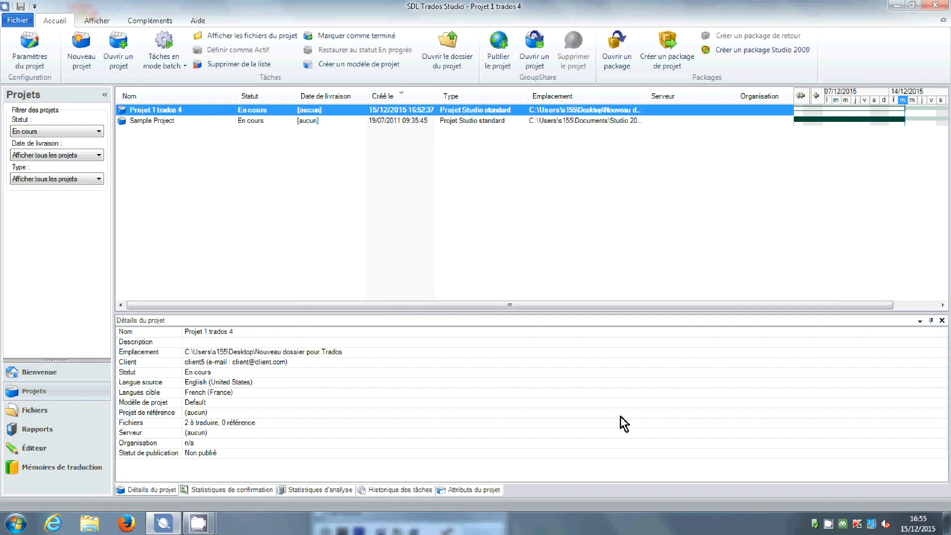
# - Open the "Projet 1 trados 4" project to show its French (France) files
pyautogui.click(188, 111)
pyautogui.moveTo(857, 120)
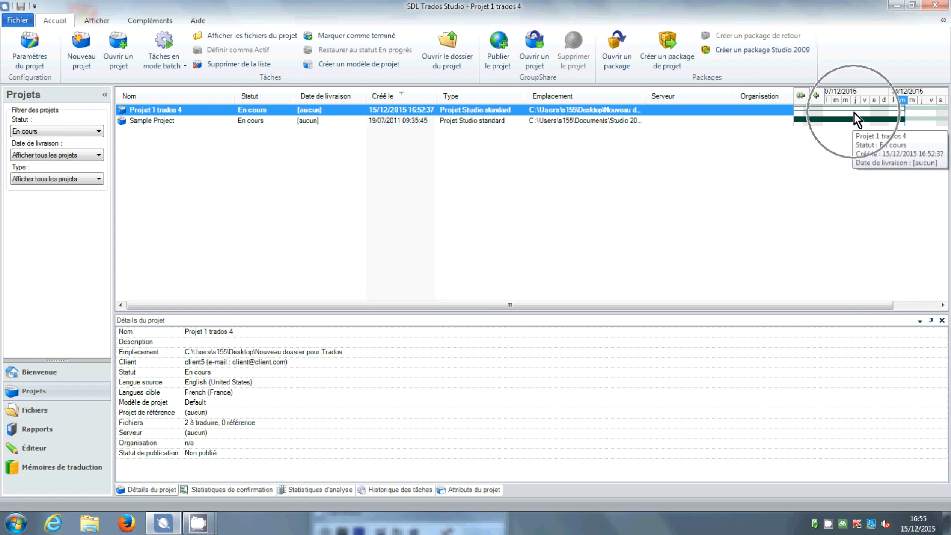
pyautogui.doubleClick(854, 112)
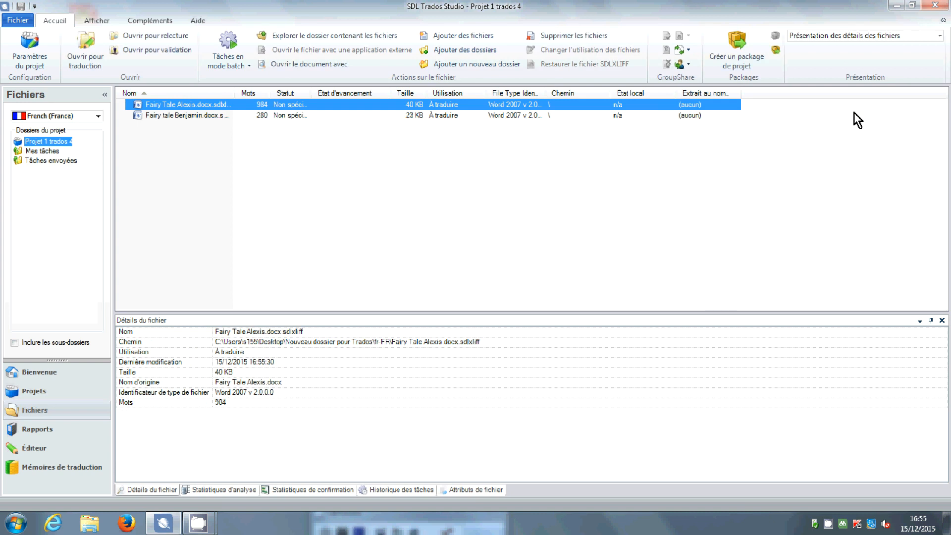
pyautogui.click(207, 115)
pyautogui.click(737, 47)
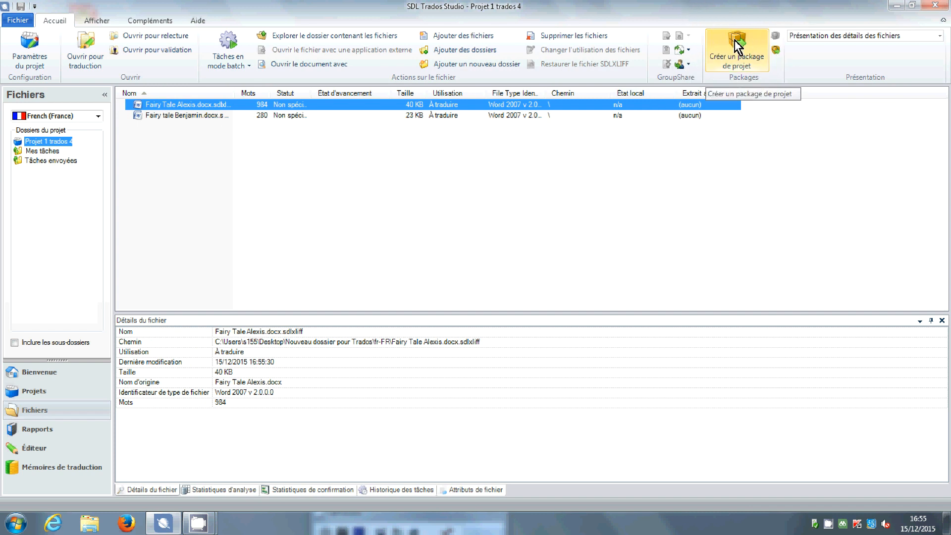